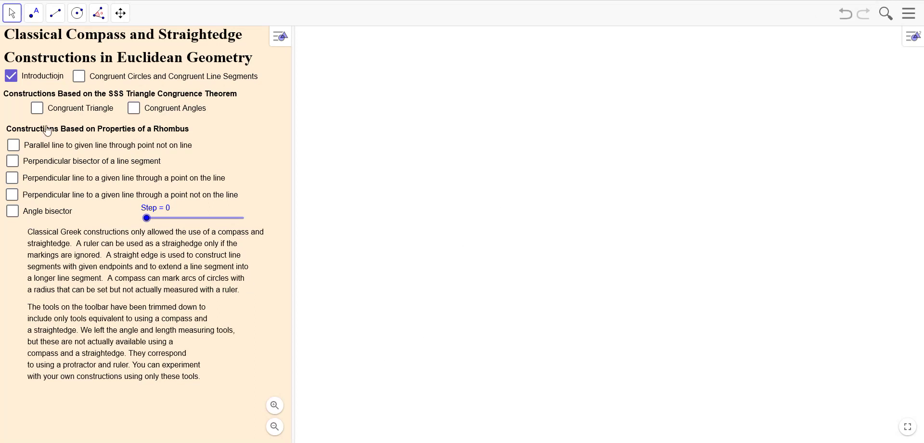
- Hide the Introduction, place a trial point, and turn on the Congruent Circles lesson
{"action": "left_click", "coordinate": [12, 78]}
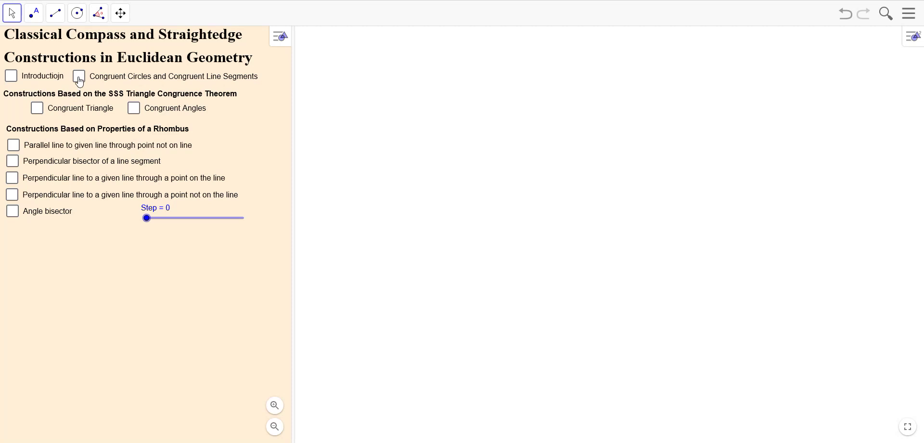
{"action": "left_click", "coordinate": [34, 14]}
{"action": "left_click", "coordinate": [432, 134]}
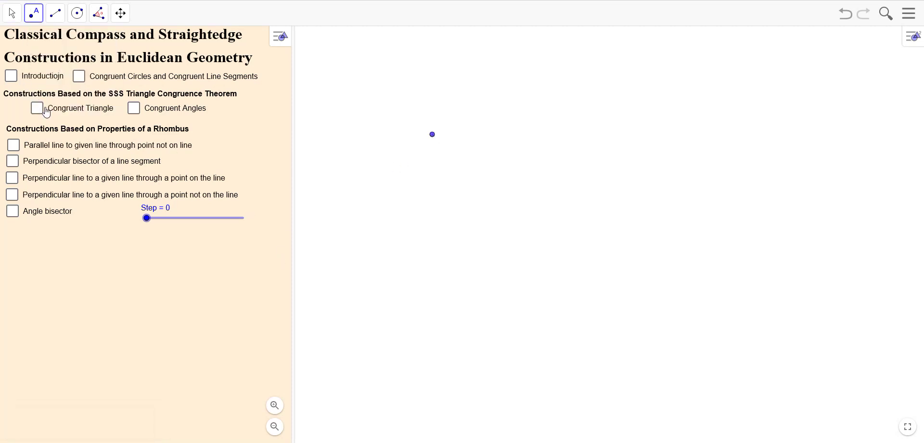
{"action": "left_click", "coordinate": [79, 77]}
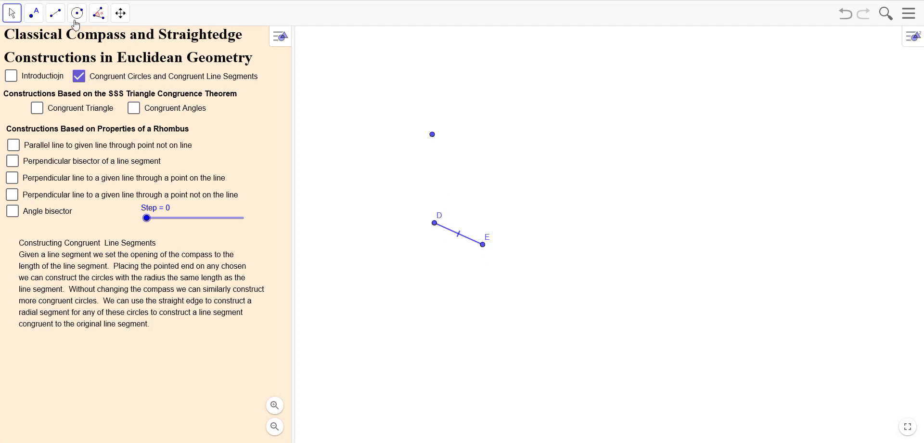
- Place a second free point and join the two trial points with a segment
{"action": "left_click", "coordinate": [29, 18]}
{"action": "left_click", "coordinate": [532, 123]}
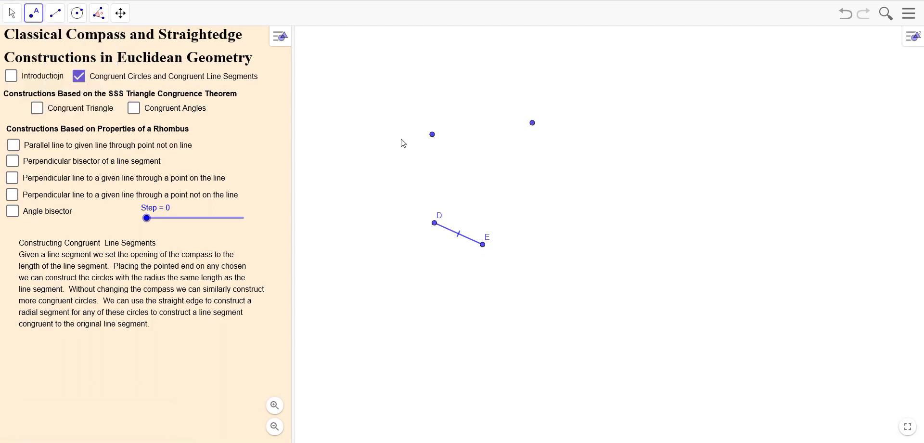
{"action": "left_click", "coordinate": [52, 14]}
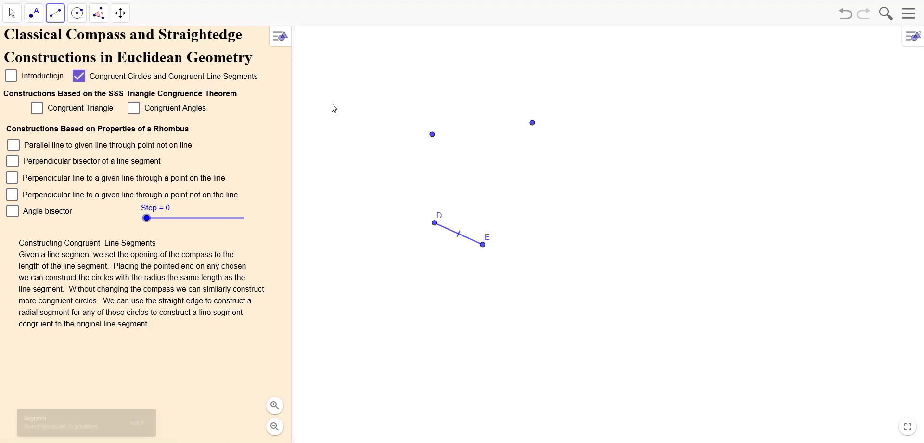
{"action": "left_click", "coordinate": [432, 135]}
{"action": "left_click", "coordinate": [533, 123]}
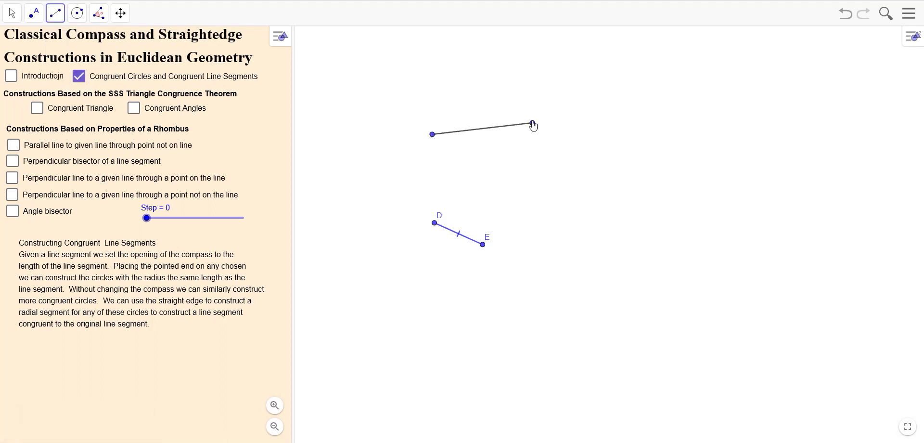
- Draw a ray and then a full line through the two trial points
{"action": "left_click", "coordinate": [55, 14]}
{"action": "left_click", "coordinate": [61, 84]}
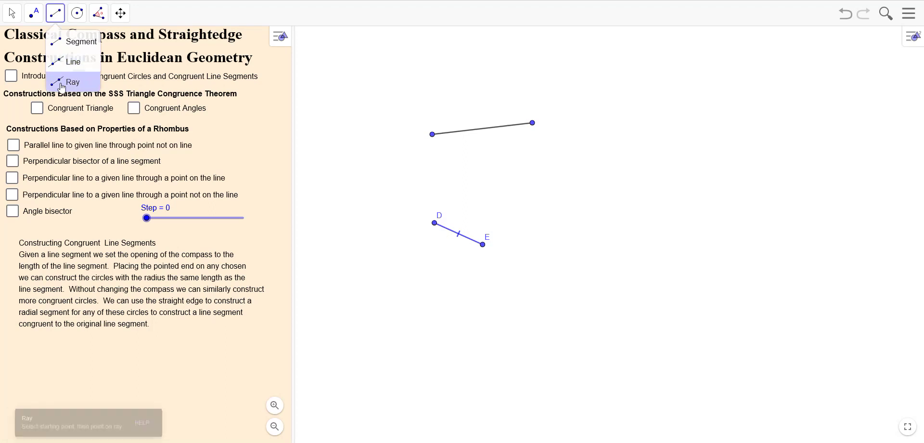
{"action": "left_click", "coordinate": [433, 134]}
{"action": "left_click", "coordinate": [533, 123]}
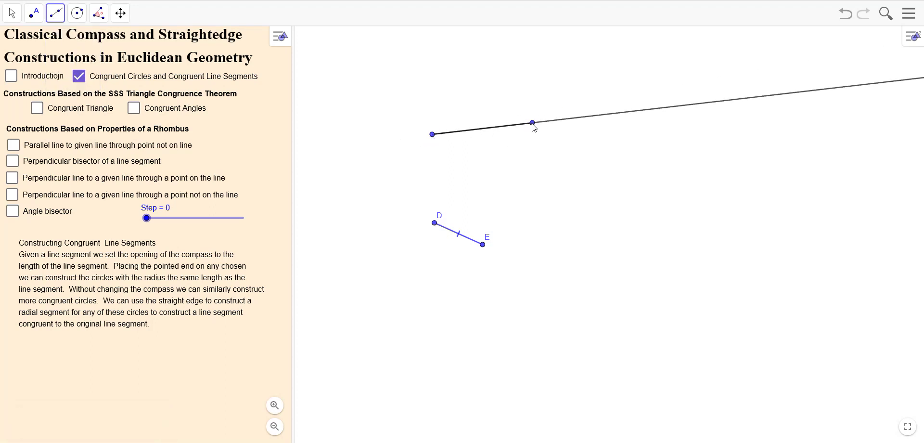
{"action": "left_click", "coordinate": [56, 14]}
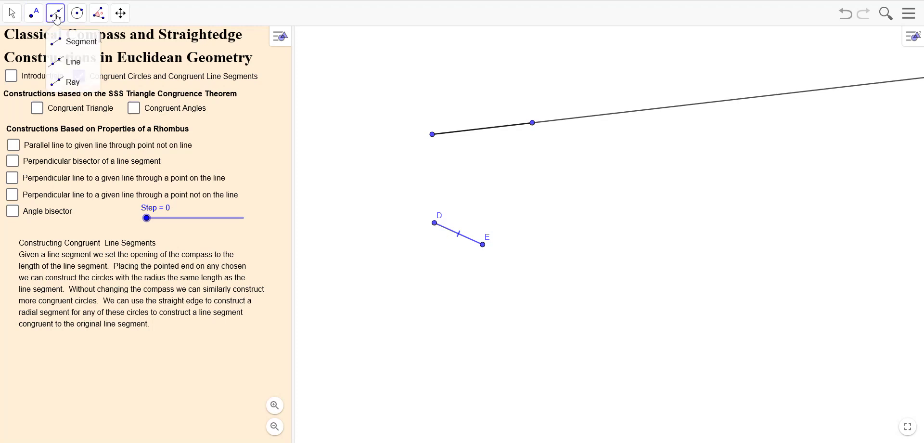
{"action": "left_click", "coordinate": [70, 61]}
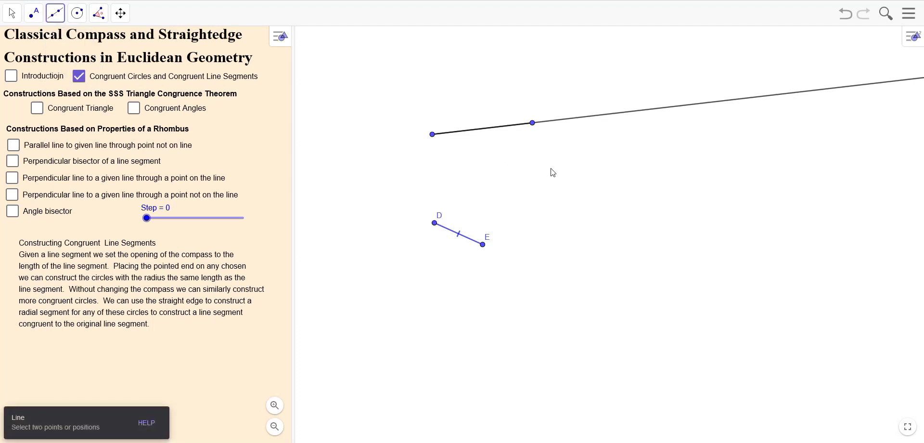
{"action": "left_click", "coordinate": [532, 123]}
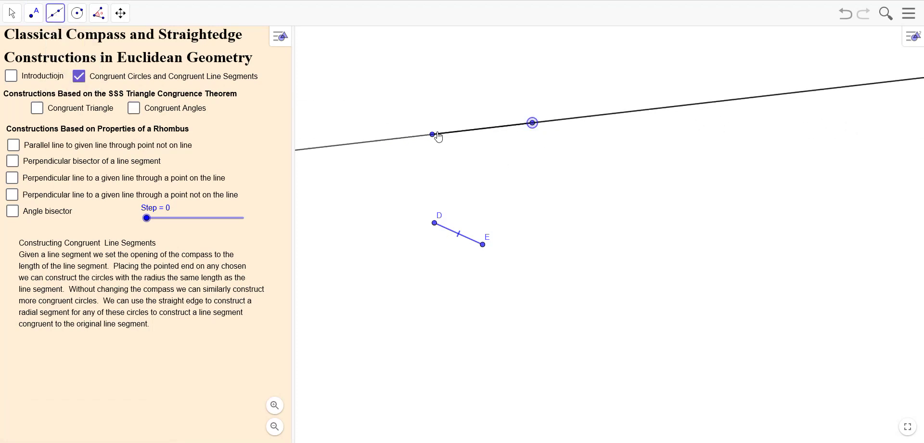
{"action": "left_click", "coordinate": [433, 135]}
- Box-select the trial points and line and delete them, leaving only segment DE
{"action": "left_click", "coordinate": [12, 13]}
{"action": "left_click_drag", "start_coordinate": [371, 87], "coordinate": [579, 148]}
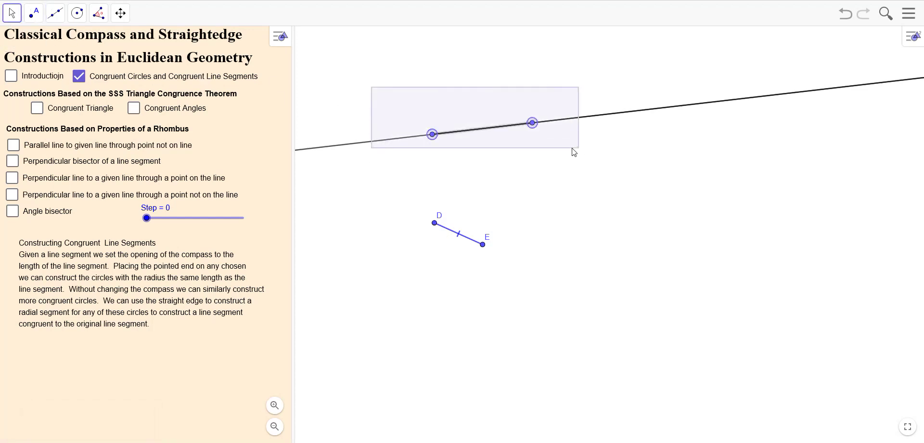
{"action": "key", "text": "Delete"}
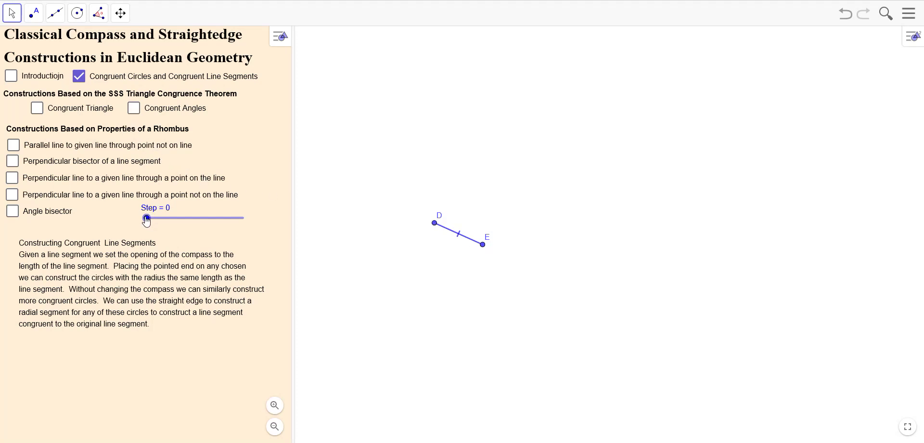
- Set the Step slider to 1 to draw the circle centred at D through E
{"action": "left_click_drag", "start_coordinate": [147, 220], "coordinate": [153, 220]}
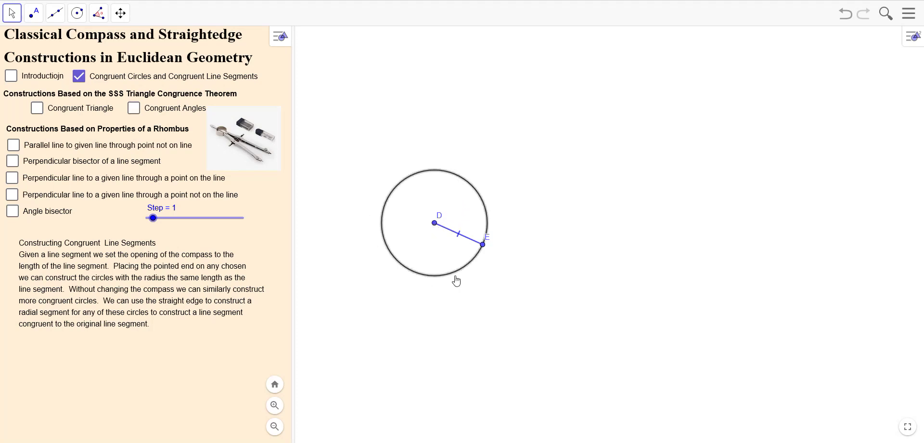
- Move circle D with segment DE aside, then advance to step 2 to add point F
{"action": "left_click_drag", "start_coordinate": [455, 279], "coordinate": [482, 247]}
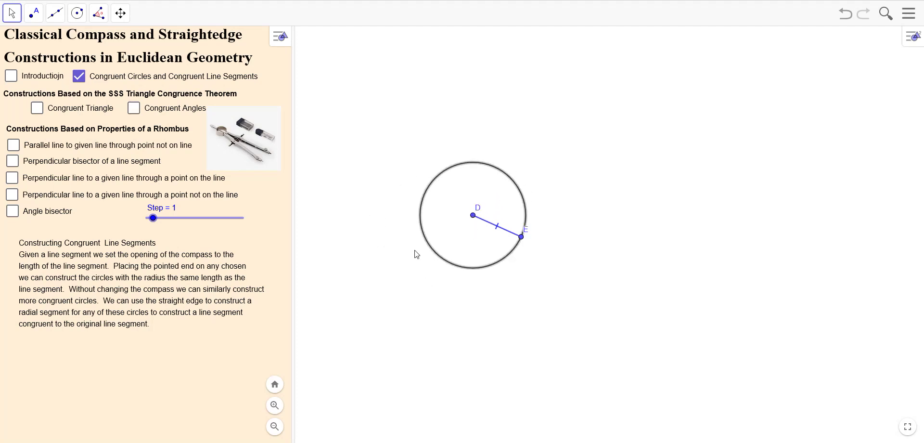
{"action": "left_click", "coordinate": [371, 220]}
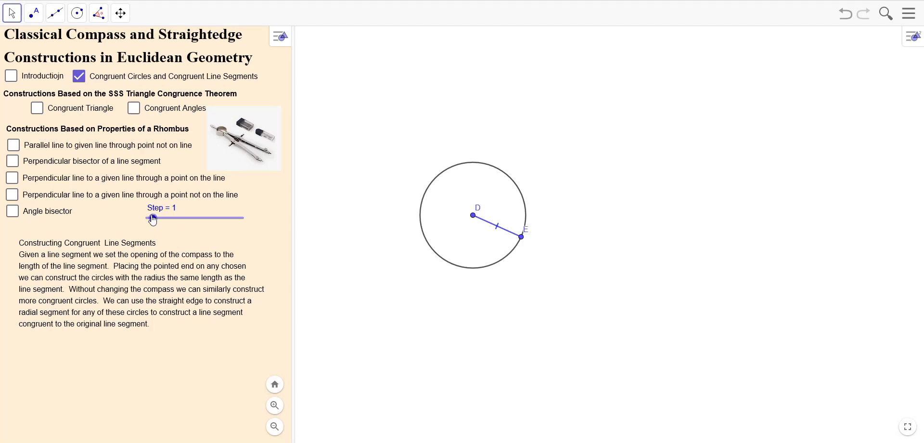
{"action": "left_click_drag", "start_coordinate": [153, 220], "coordinate": [160, 220]}
- Place F up-right of circle D and advance to step 4, drawing the congruent circle through G
{"action": "left_click_drag", "start_coordinate": [549, 204], "coordinate": [428, 354]}
{"action": "left_click_drag", "start_coordinate": [380, 338], "coordinate": [591, 130]}
{"action": "left_click_drag", "start_coordinate": [160, 220], "coordinate": [173, 224]}
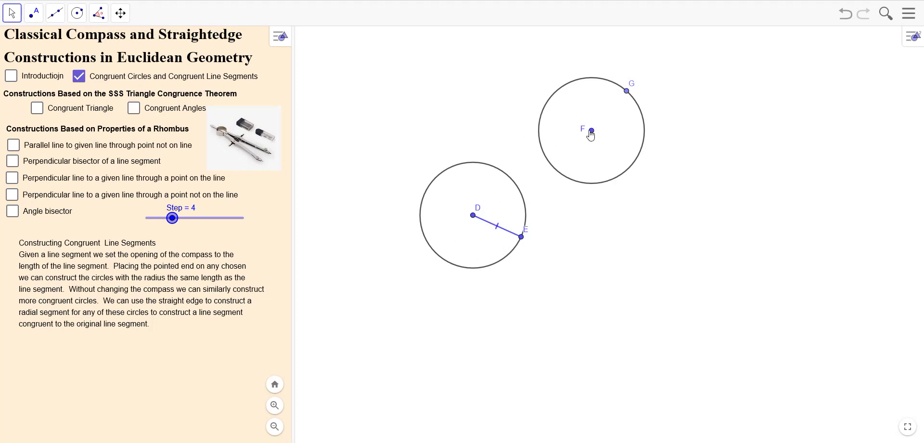
- Advance to step 5 to add radial segment FG, then move G and lengthen DE
{"action": "left_click_drag", "start_coordinate": [627, 91], "coordinate": [647, 150]}
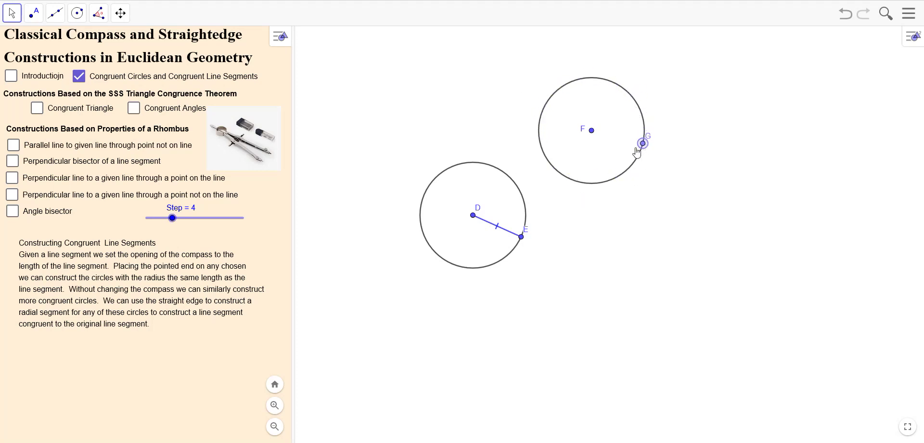
{"action": "left_click_drag", "start_coordinate": [172, 219], "coordinate": [178, 220]}
{"action": "left_click_drag", "start_coordinate": [644, 143], "coordinate": [622, 175]}
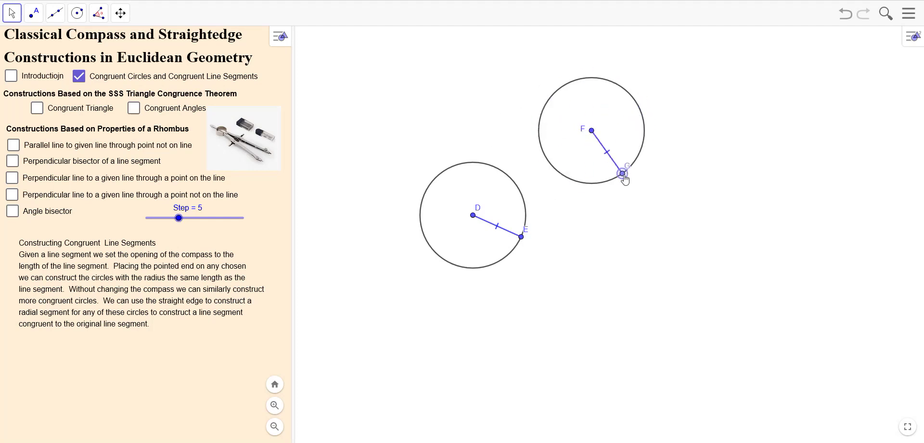
{"action": "left_click_drag", "start_coordinate": [522, 241], "coordinate": [585, 264]}
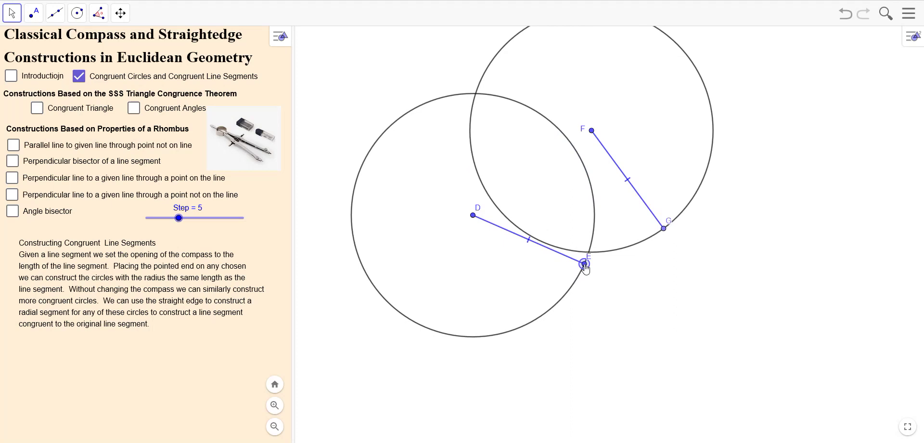
- Test by sliding G, moving circle F and shortening DE, then reset Step to 0
{"action": "left_click_drag", "start_coordinate": [663, 231], "coordinate": [679, 215]}
{"action": "left_click_drag", "start_coordinate": [592, 130], "coordinate": [668, 160]}
{"action": "left_click_drag", "start_coordinate": [585, 264], "coordinate": [383, 217]}
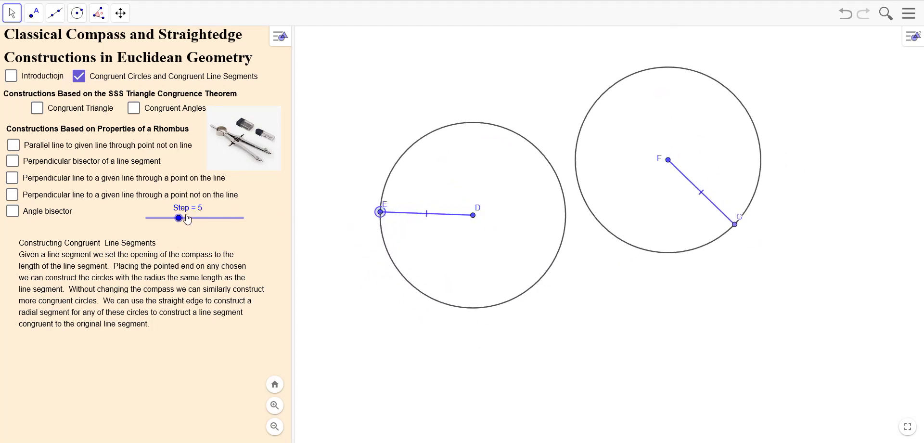
{"action": "left_click_drag", "start_coordinate": [188, 219], "coordinate": [106, 225]}
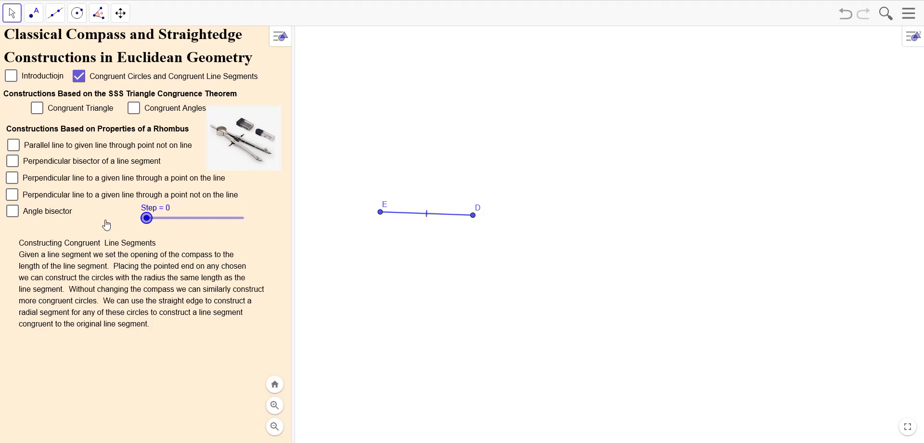
- Untick Congruent Circles and Congruent Line Segments, clearing the canvas
{"action": "left_click", "coordinate": [81, 76]}
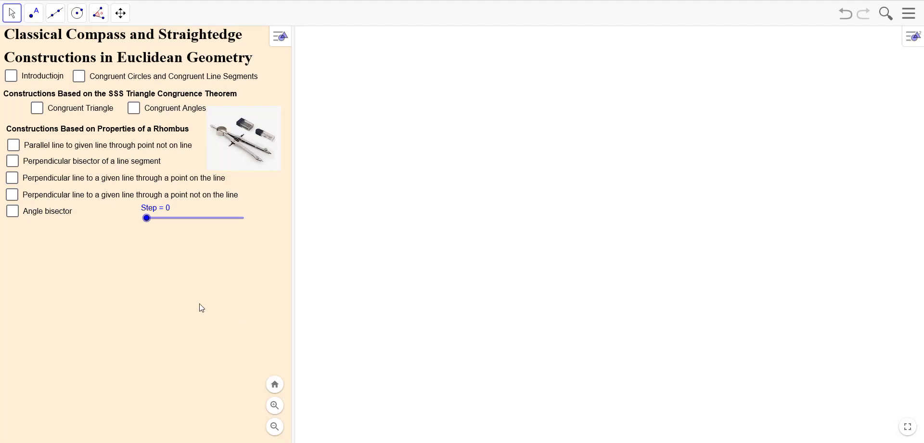
- Turn on Congruent Triangle, reshape ABC to sides 2.71, 8.83, 10.26, and place A' lower at step 1
{"action": "left_click", "coordinate": [37, 108]}
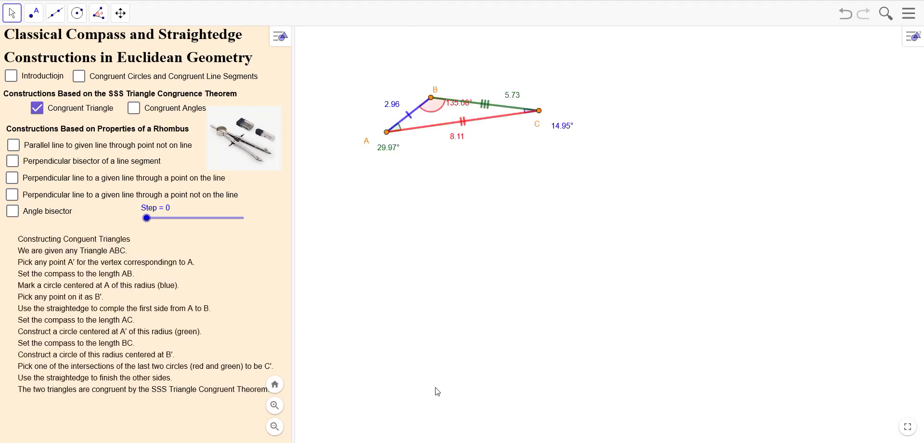
{"action": "mouse_move", "coordinate": [386, 132]}
{"action": "left_mouse_down"}
{"action": "mouse_move", "coordinate": [399, 232]}
{"action": "mouse_move", "coordinate": [385, 145]}
{"action": "mouse_move", "coordinate": [397, 142]}
{"action": "left_mouse_up"}
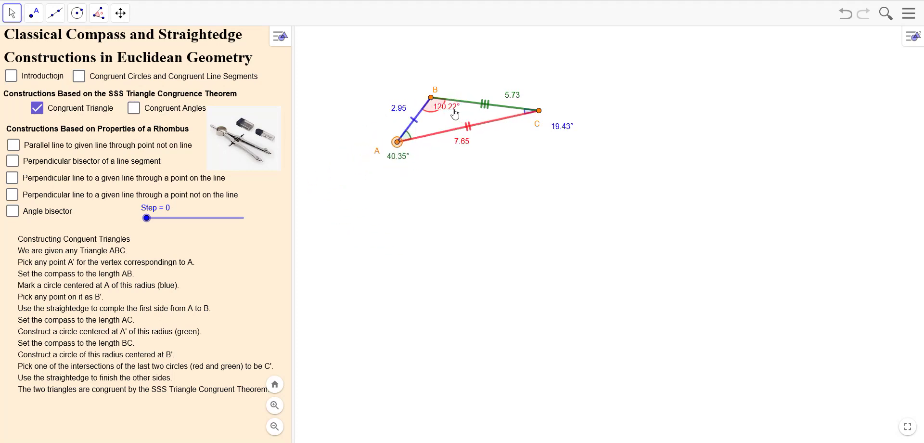
{"action": "left_click_drag", "start_coordinate": [431, 98], "coordinate": [421, 96]}
{"action": "left_click_drag", "start_coordinate": [540, 110], "coordinate": [588, 104]}
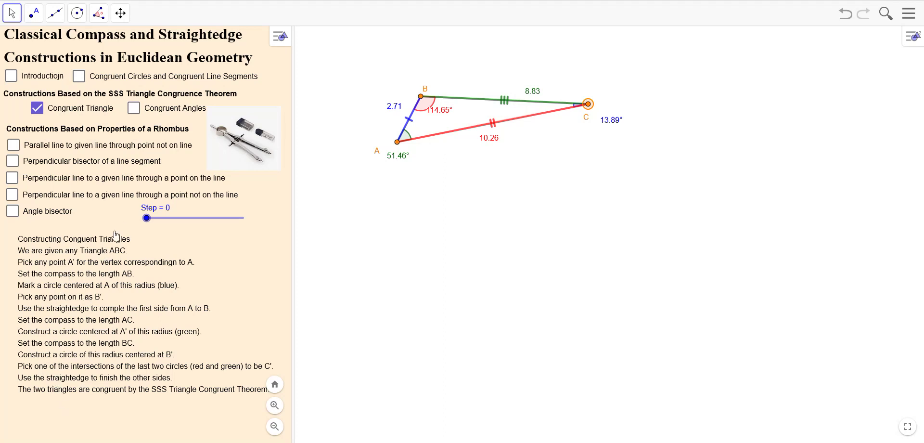
{"action": "mouse_move", "coordinate": [148, 220]}
{"action": "left_mouse_down"}
{"action": "mouse_move", "coordinate": [162, 219]}
{"action": "mouse_move", "coordinate": [153, 219]}
{"action": "left_mouse_up"}
{"action": "left_click_drag", "start_coordinate": [406, 228], "coordinate": [415, 277]}
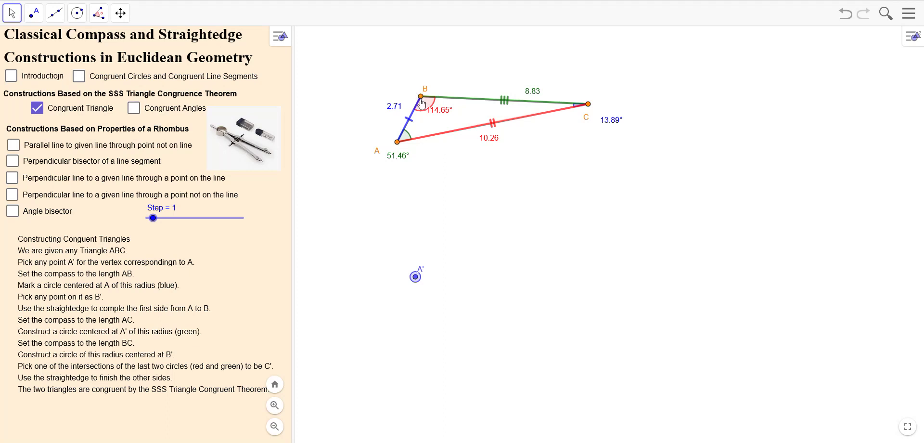
- Advance Step to 4: circle of radius AB around A', point B' on it, and side A'B'
{"action": "left_click", "coordinate": [153, 218]}
{"action": "left_click_drag", "start_coordinate": [154, 219], "coordinate": [159, 220]}
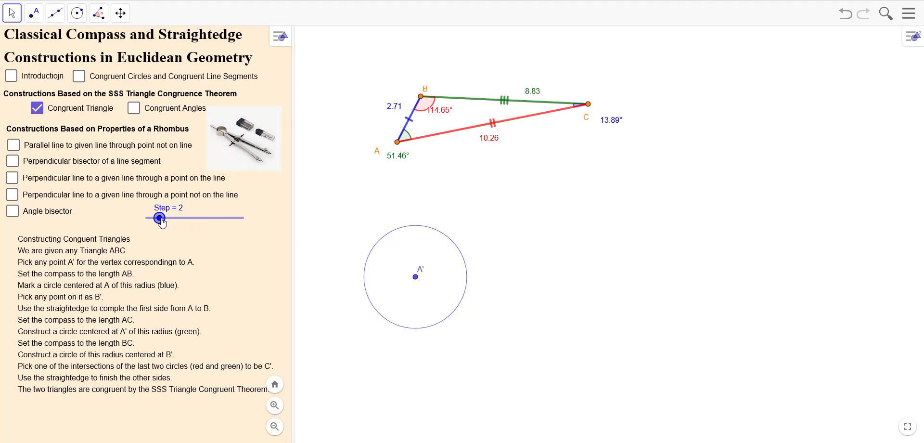
{"action": "left_click_drag", "start_coordinate": [159, 219], "coordinate": [166, 219]}
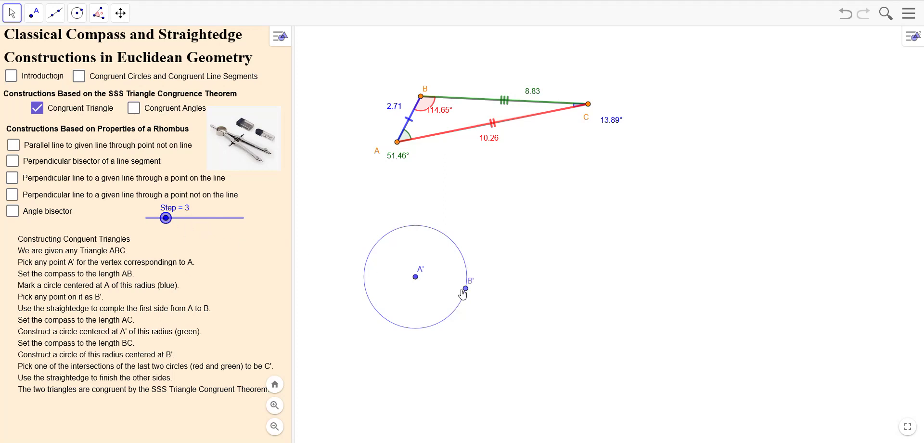
{"action": "left_click_drag", "start_coordinate": [470, 287], "coordinate": [456, 257]}
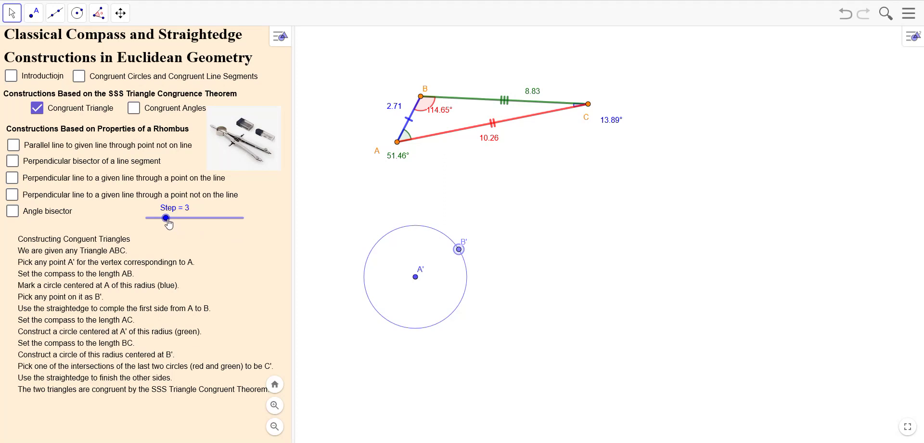
{"action": "left_click_drag", "start_coordinate": [168, 224], "coordinate": [174, 224]}
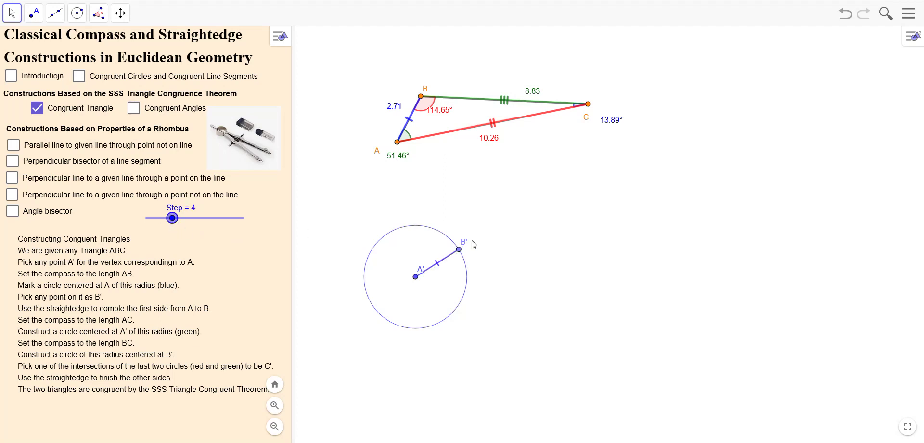